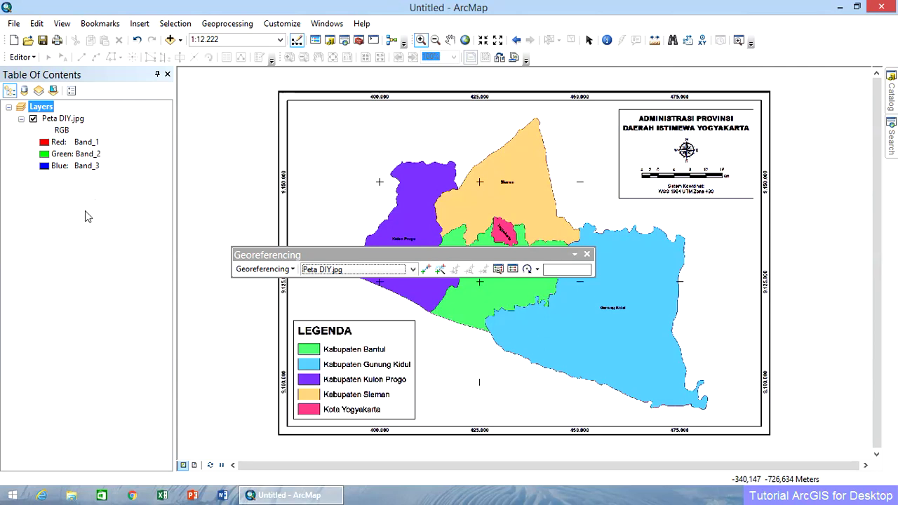
# Step: Select Peta DIY.jpg as the layer to georeference and activate control point placement at the grid cross 400.000 / 9.150.000
pyautogui.click(362, 270)
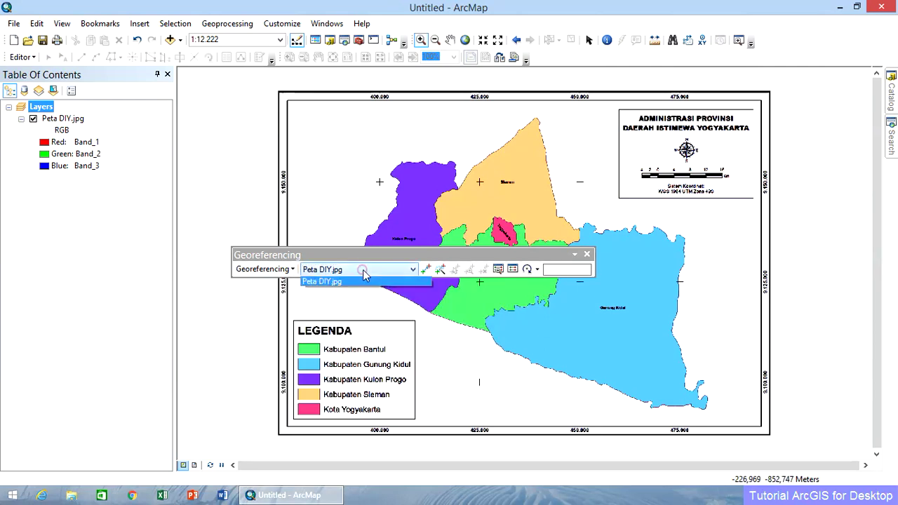
pyautogui.click(354, 282)
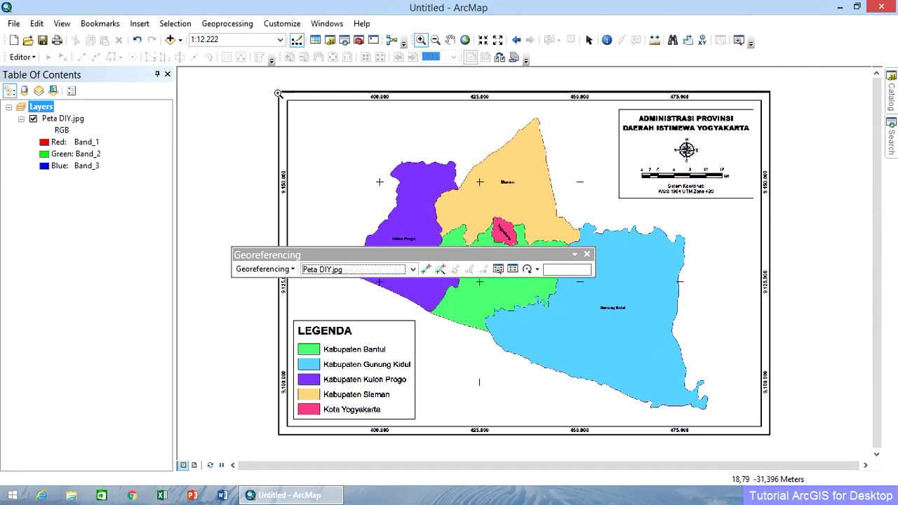
pyautogui.moveTo(364, 259); pyautogui.dragTo(377, 407)
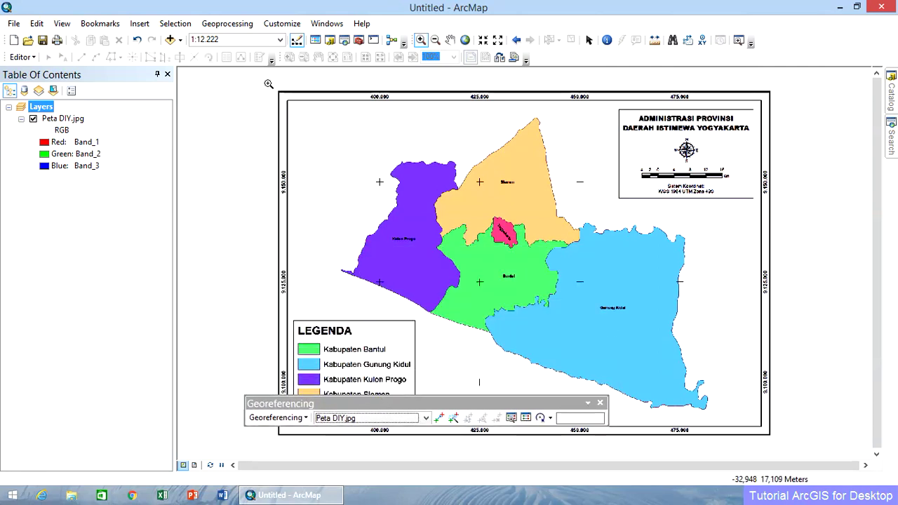
pyautogui.moveTo(255, 80); pyautogui.dragTo(435, 218)
pyautogui.moveTo(459, 403); pyautogui.dragTo(461, 223)
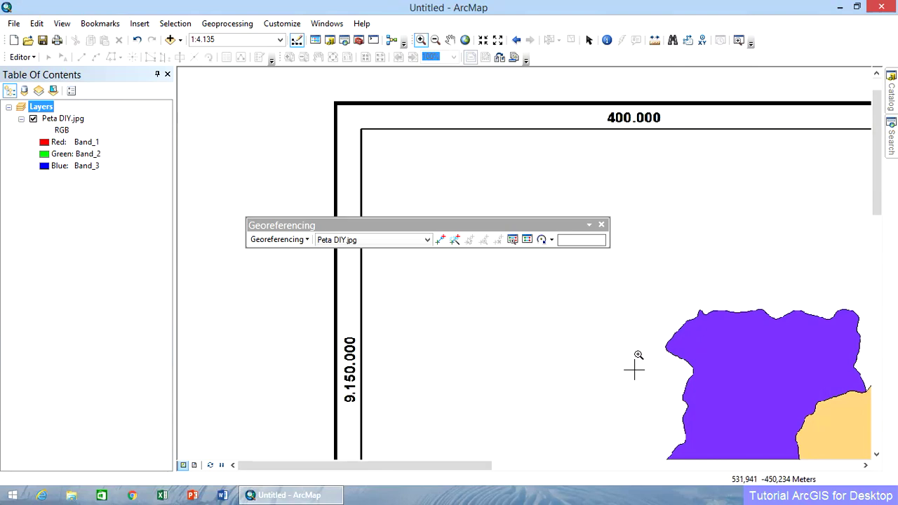
pyautogui.moveTo(617, 354); pyautogui.dragTo(656, 389)
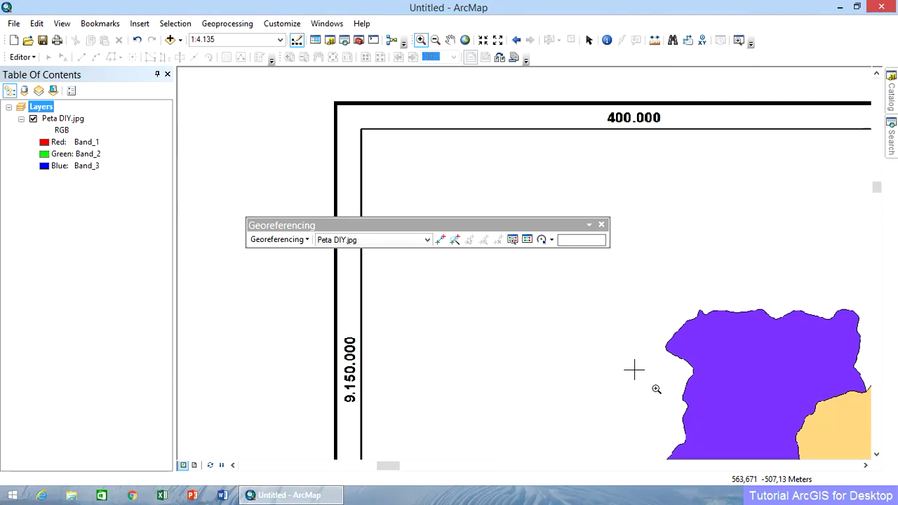
pyautogui.moveTo(656, 388); pyautogui.dragTo(656, 388)
pyautogui.moveTo(484, 224); pyautogui.dragTo(565, 157)
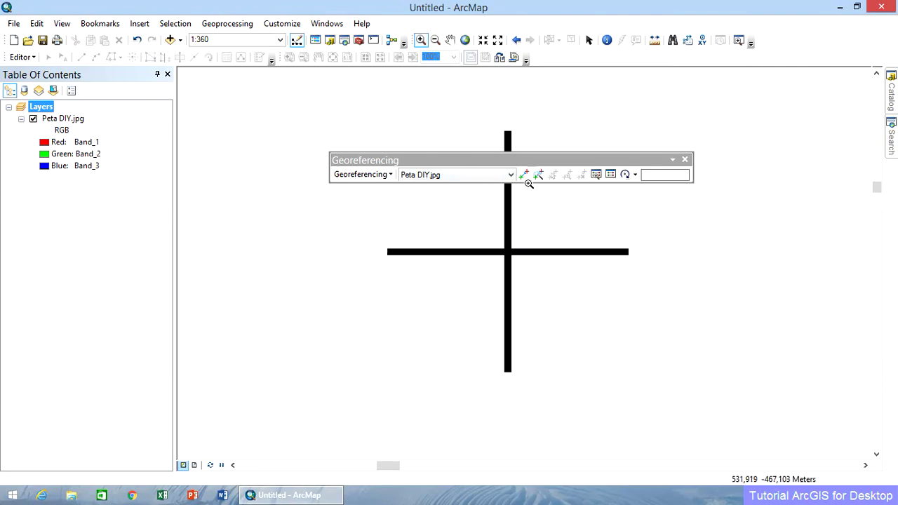
pyautogui.click(523, 174)
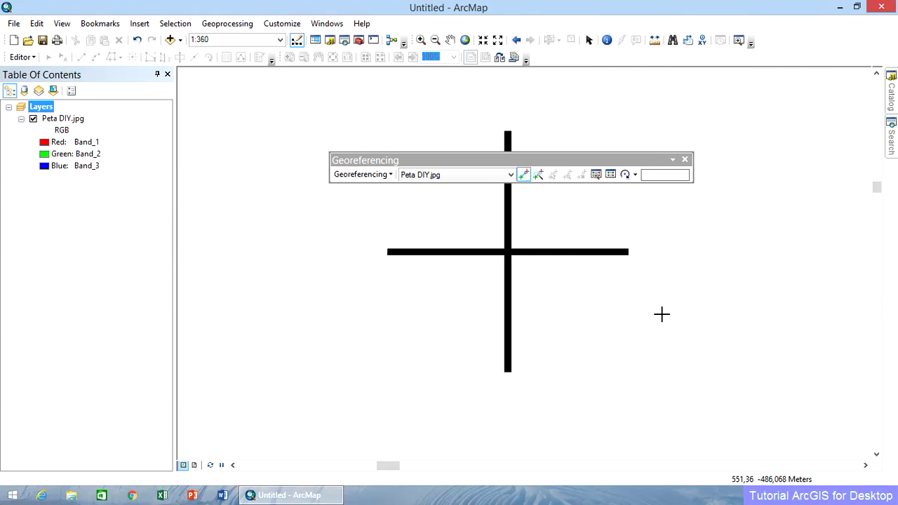
pyautogui.click(727, 212)
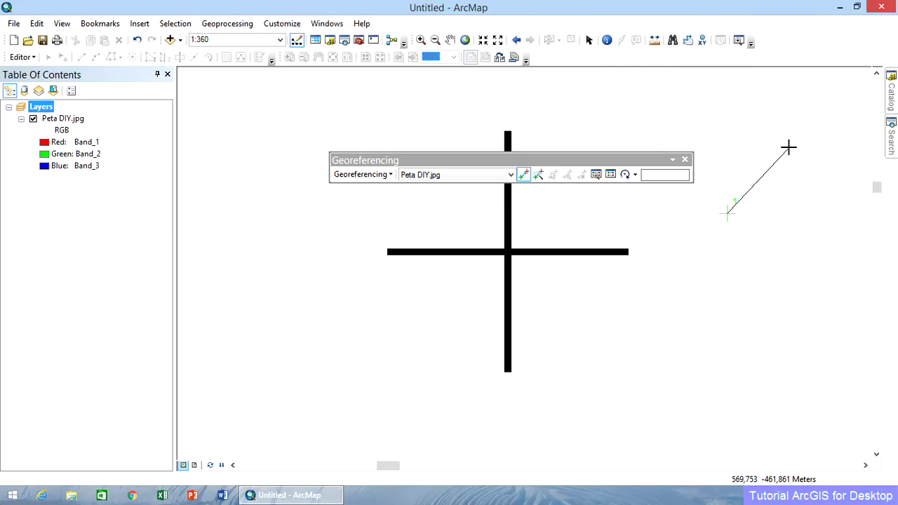
pyautogui.rightClick(730, 124)
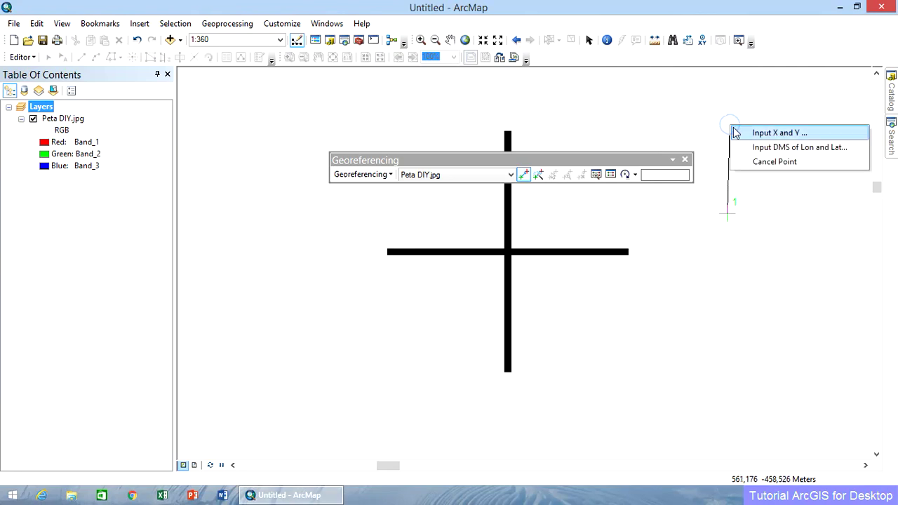
pyautogui.click(776, 164)
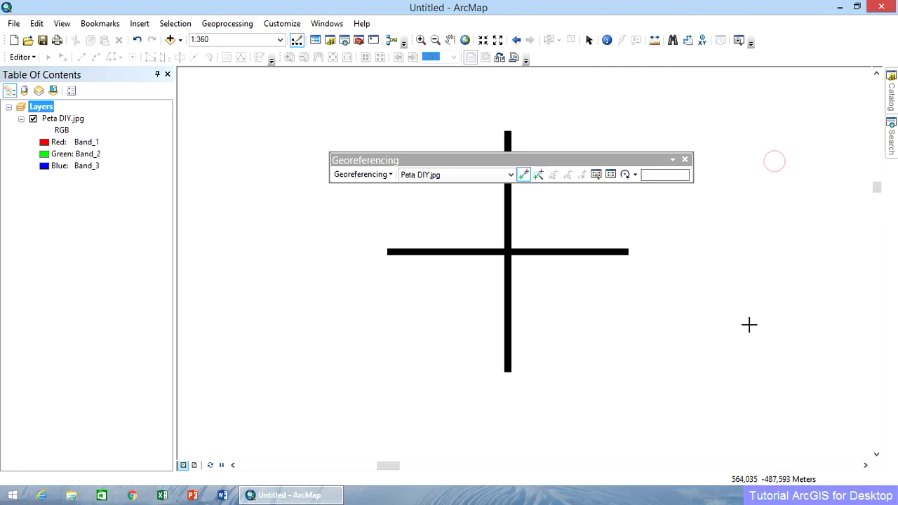
# Step: Add a control point at the center of the 400.000 / 9.150.000 cross with coordinates X 400000 and Y 9150000
pyautogui.click(507, 251)
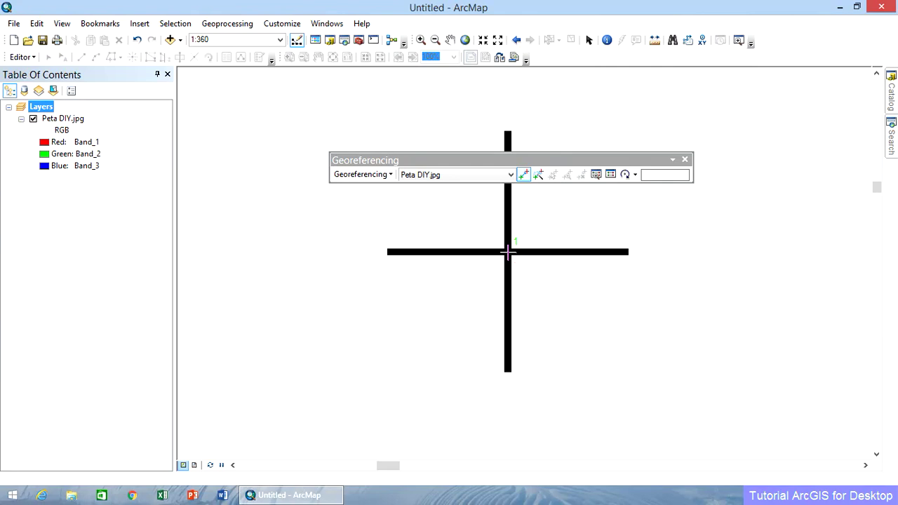
pyautogui.rightClick(508, 252)
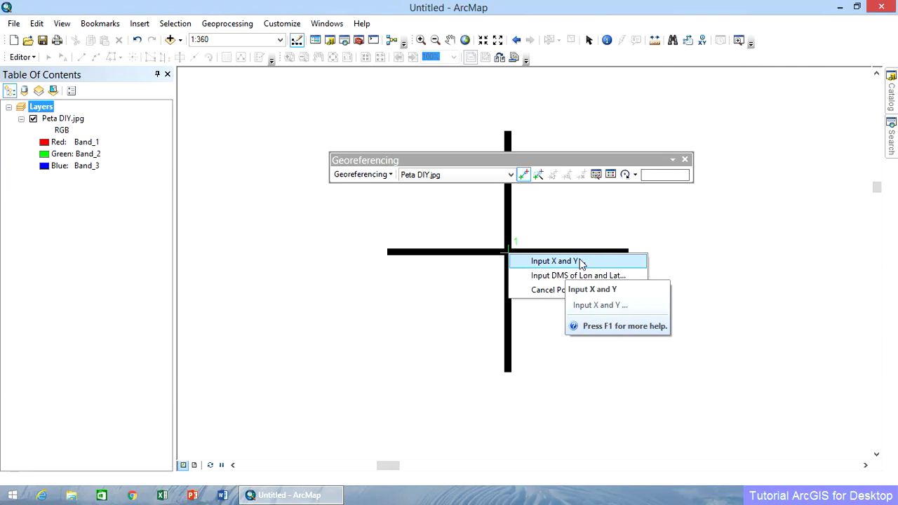
pyautogui.click(579, 262)
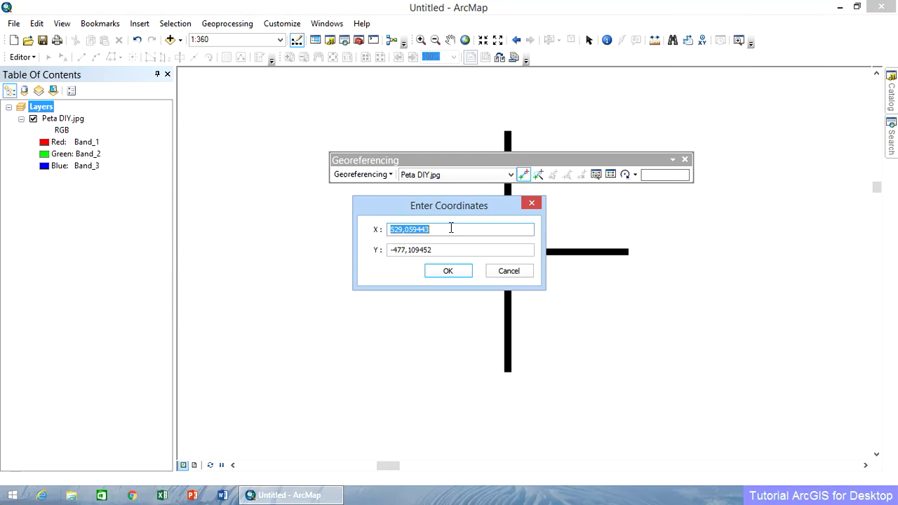
pyautogui.write('400000')
pyautogui.doubleClick(457, 250)
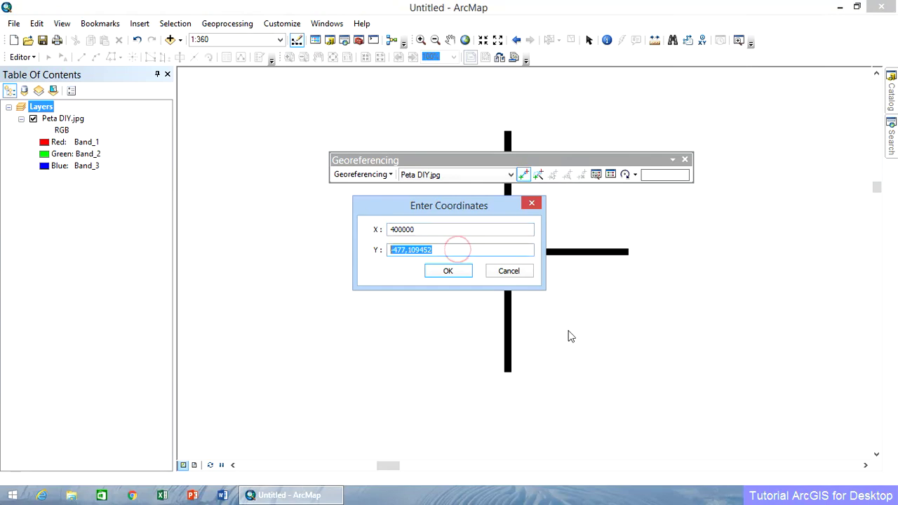
pyautogui.write('9150')
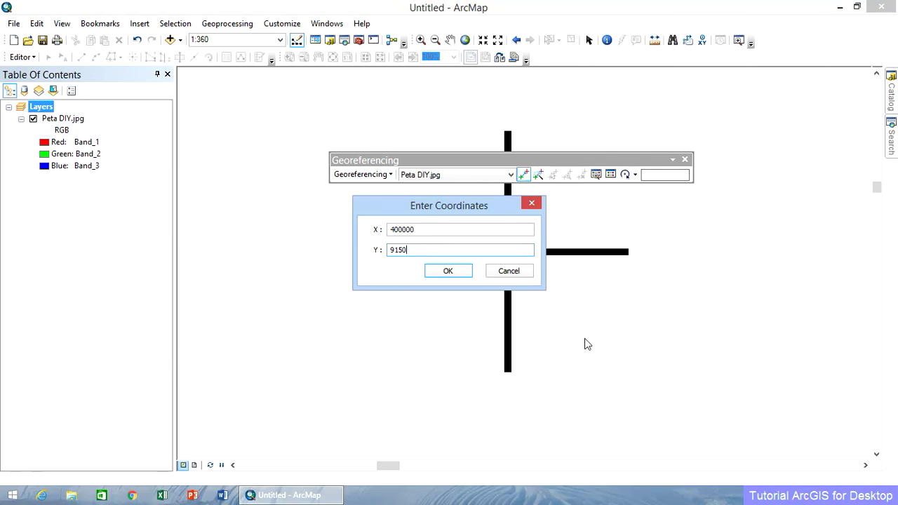
pyautogui.write('000')
pyautogui.click(454, 271)
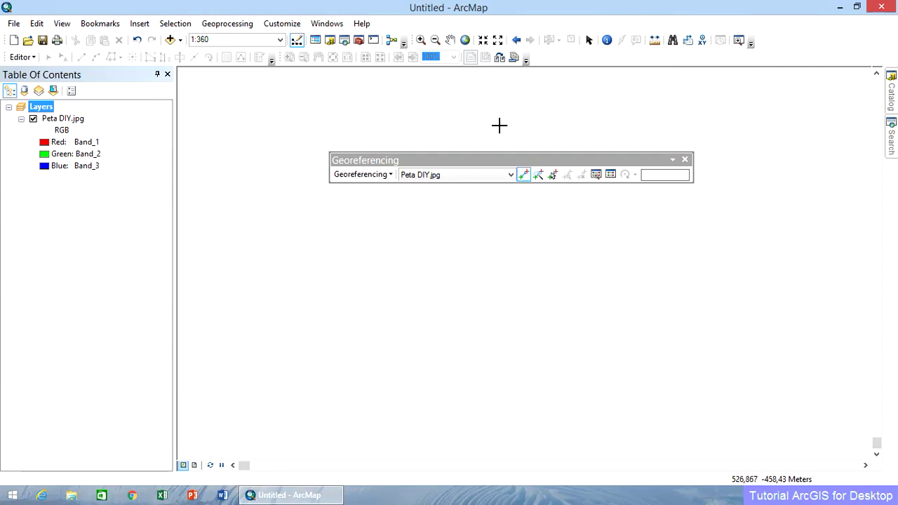
# Step: Place the second control point at the center of the grid cross for 400.000 / 9.125.000 in Kulon Progo
pyautogui.click(465, 40)
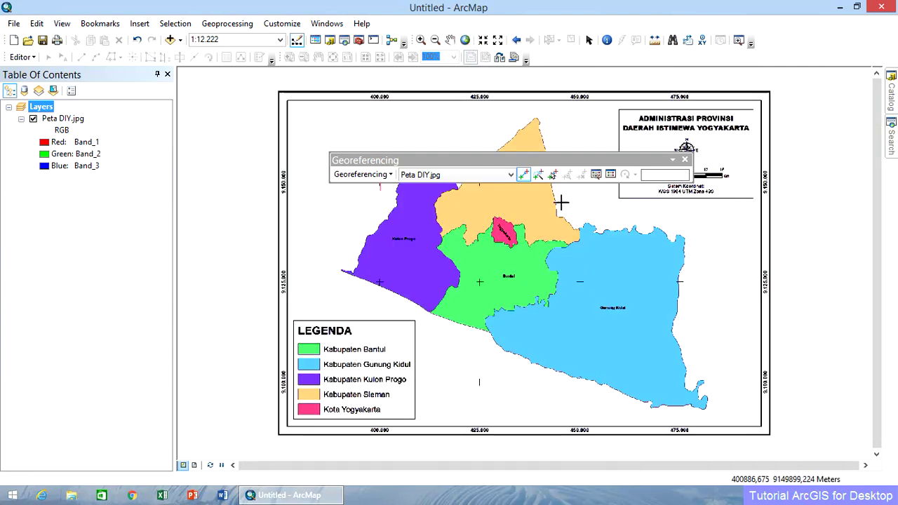
pyautogui.moveTo(496, 162); pyautogui.dragTo(503, 251)
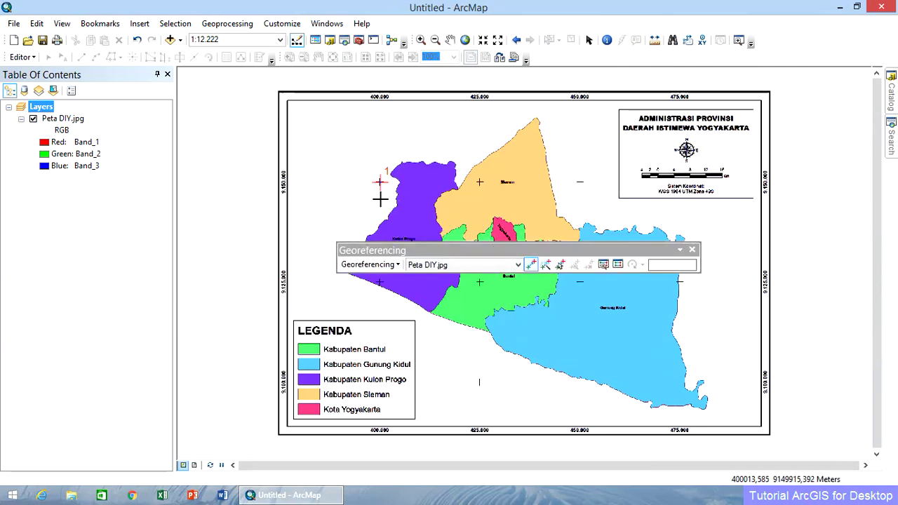
pyautogui.moveTo(442, 254); pyautogui.dragTo(539, 237)
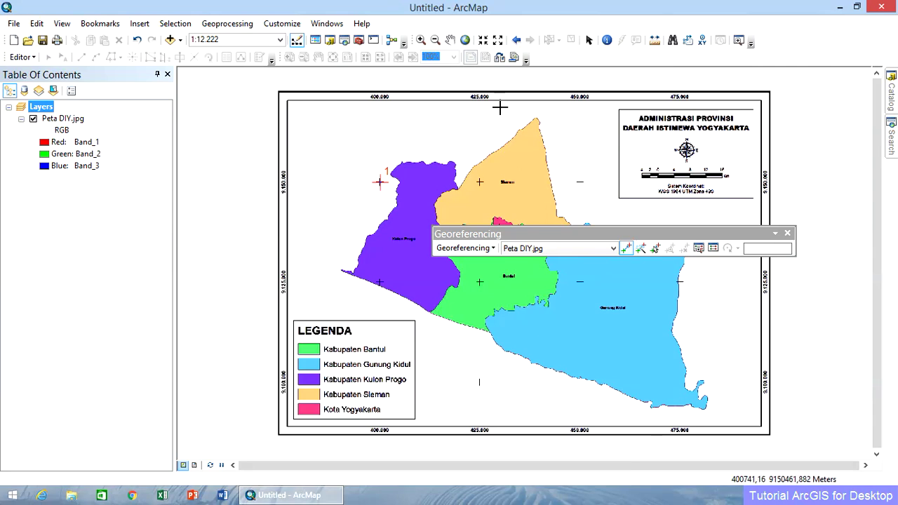
pyautogui.click(421, 39)
pyautogui.moveTo(266, 267); pyautogui.dragTo(425, 447)
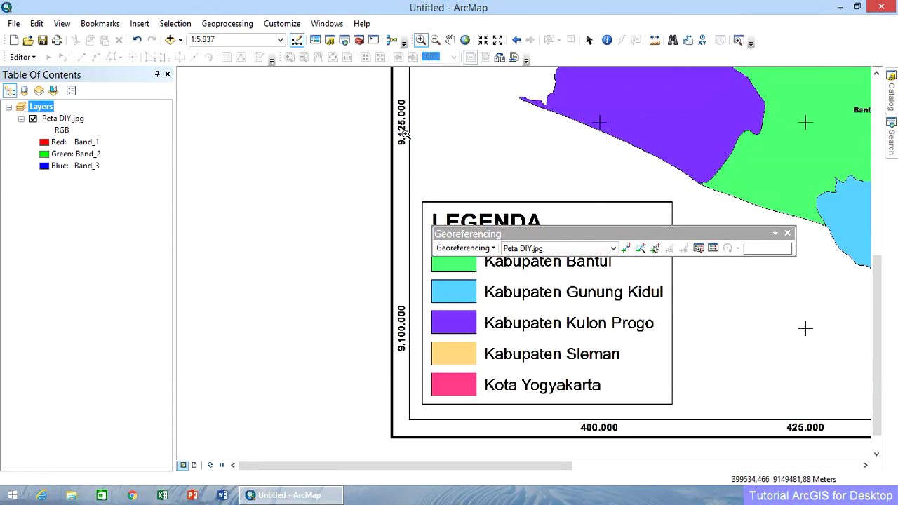
pyautogui.moveTo(582, 107); pyautogui.dragTo(625, 149)
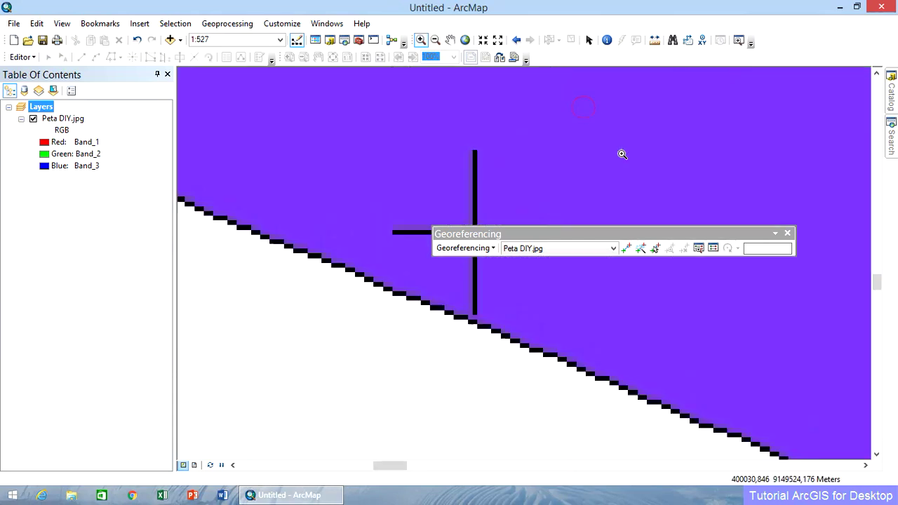
pyautogui.moveTo(532, 234); pyautogui.dragTo(424, 343)
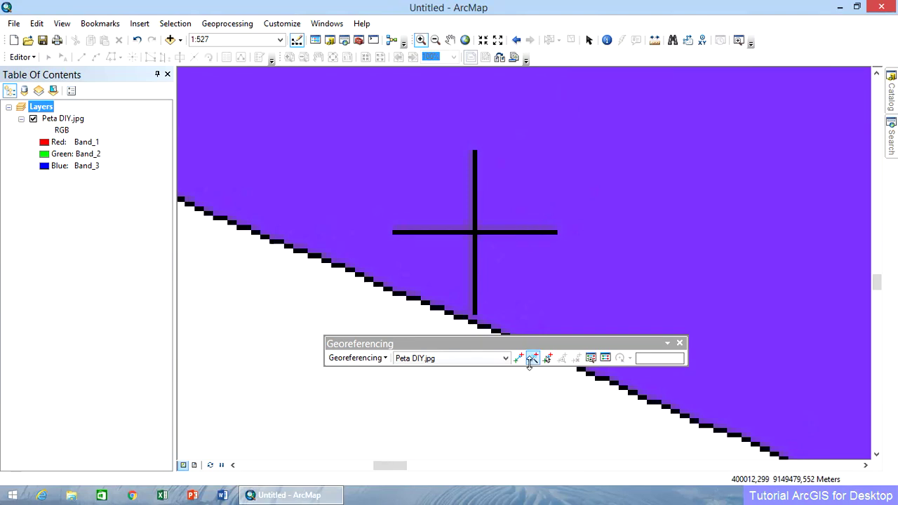
pyautogui.click(518, 358)
pyautogui.click(475, 232)
# Step: Assign the second control point the map coordinates X 400000 and Y 9125000
pyautogui.rightClick(475, 232)
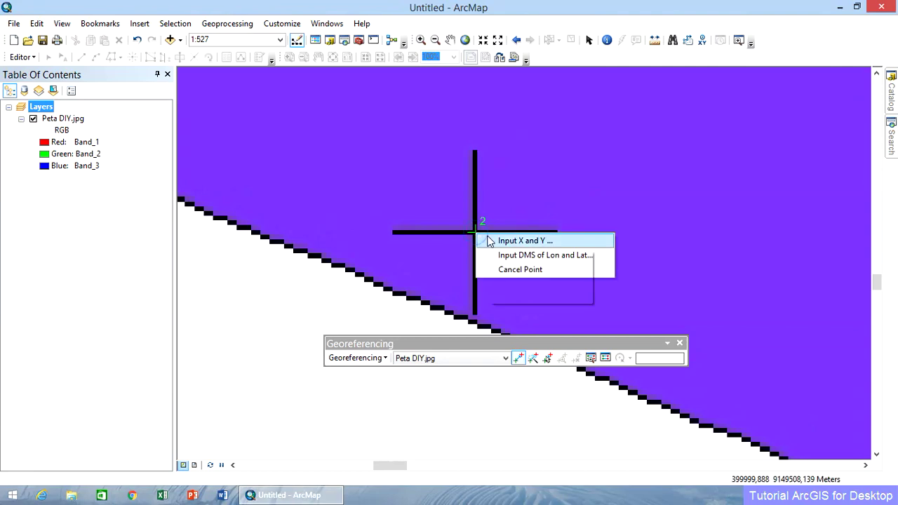
pyautogui.click(490, 242)
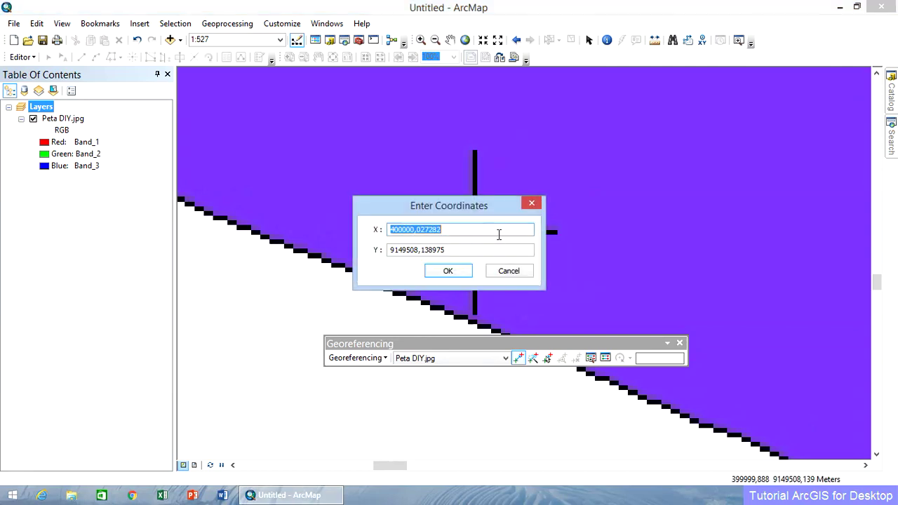
pyautogui.moveTo(417, 232); pyautogui.dragTo(505, 237)
pyautogui.press('Delete')
pyautogui.moveTo(398, 249); pyautogui.dragTo(505, 250)
pyautogui.write('25000')
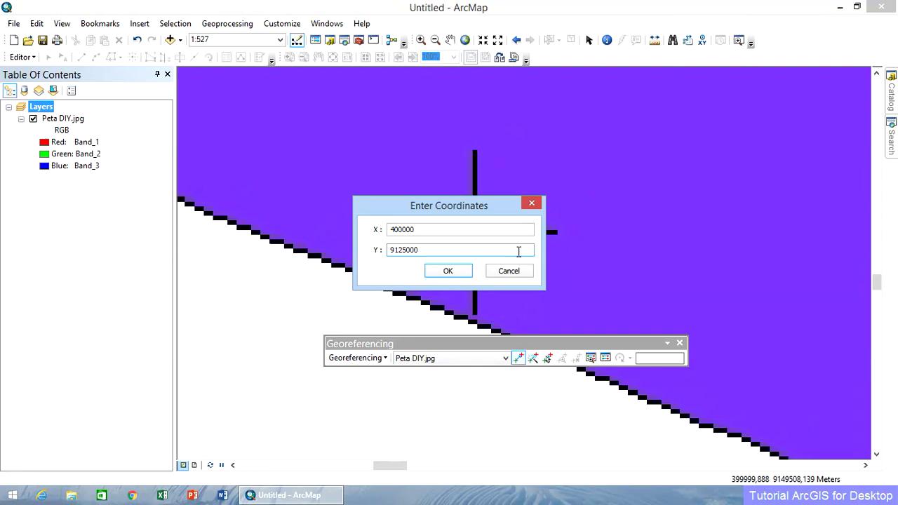
pyautogui.click(449, 271)
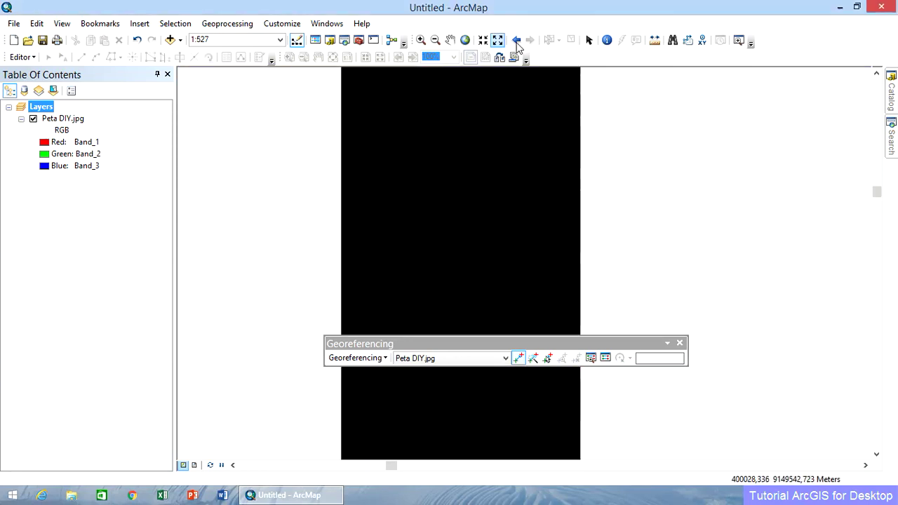
# Step: Place the third control point at the center of the grid cross for 475.000 / 9.100.000 in southeastern Gunung Kidul
pyautogui.click(464, 40)
pyautogui.click(420, 40)
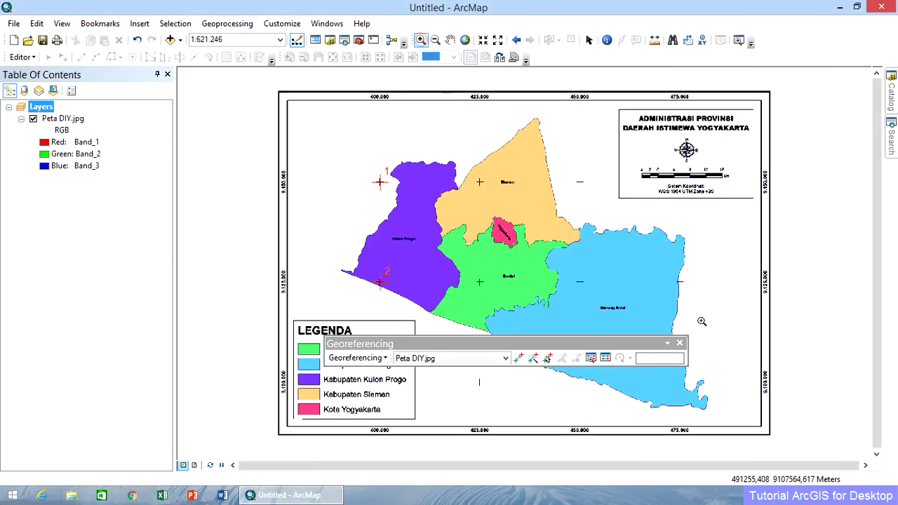
pyautogui.moveTo(653, 346); pyautogui.dragTo(532, 368)
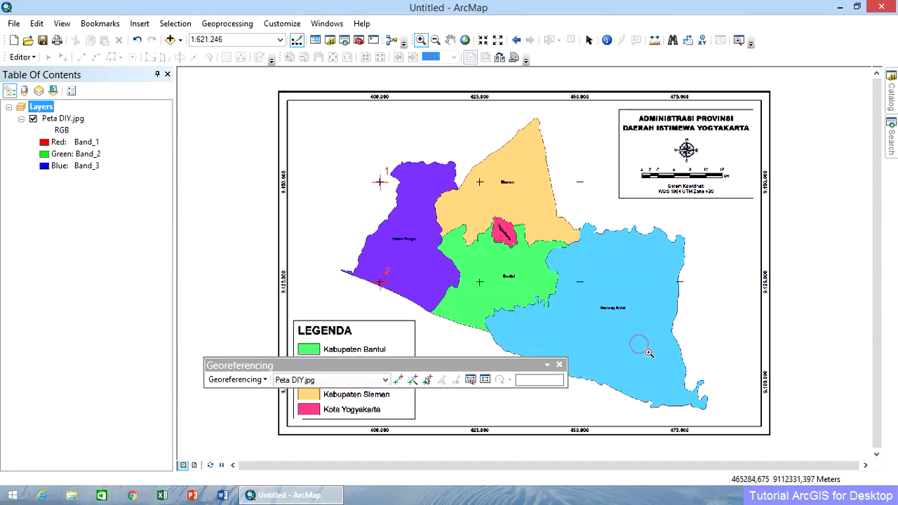
pyautogui.moveTo(629, 347); pyautogui.dragTo(799, 449)
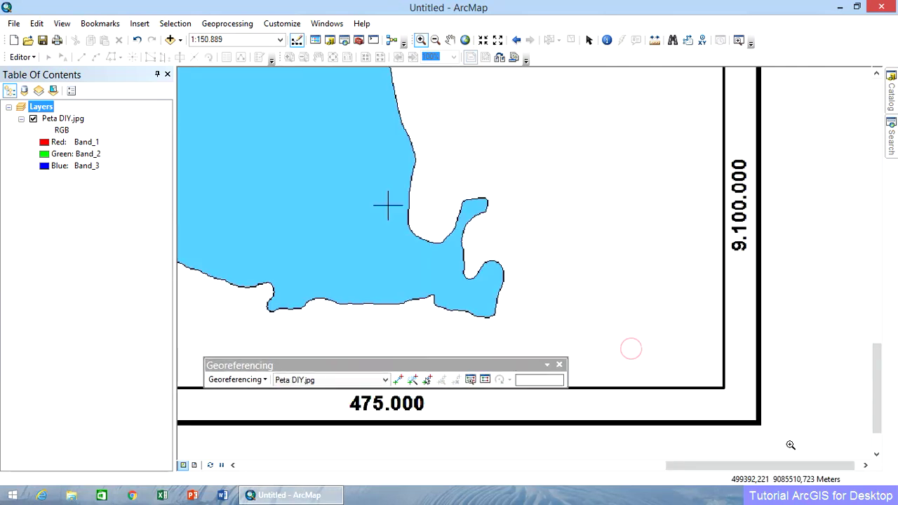
pyautogui.moveTo(496, 366); pyautogui.dragTo(605, 307)
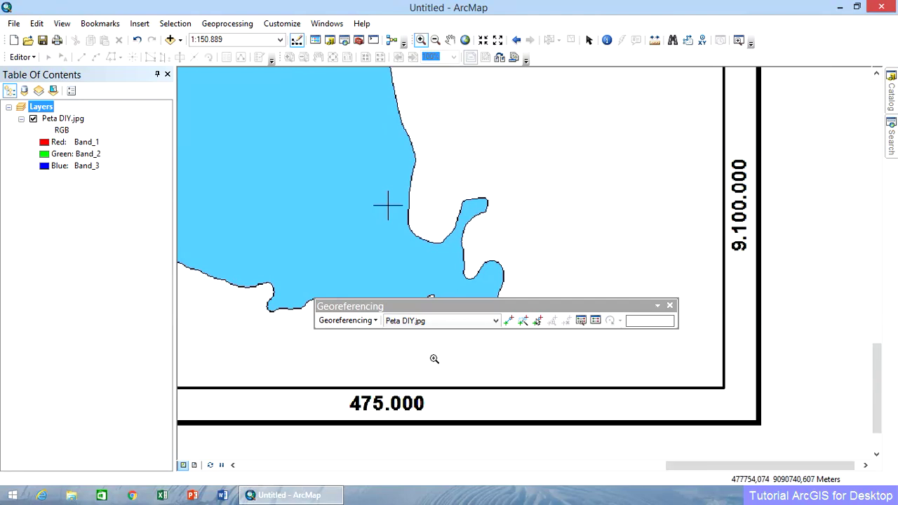
pyautogui.moveTo(363, 181); pyautogui.dragTo(437, 245)
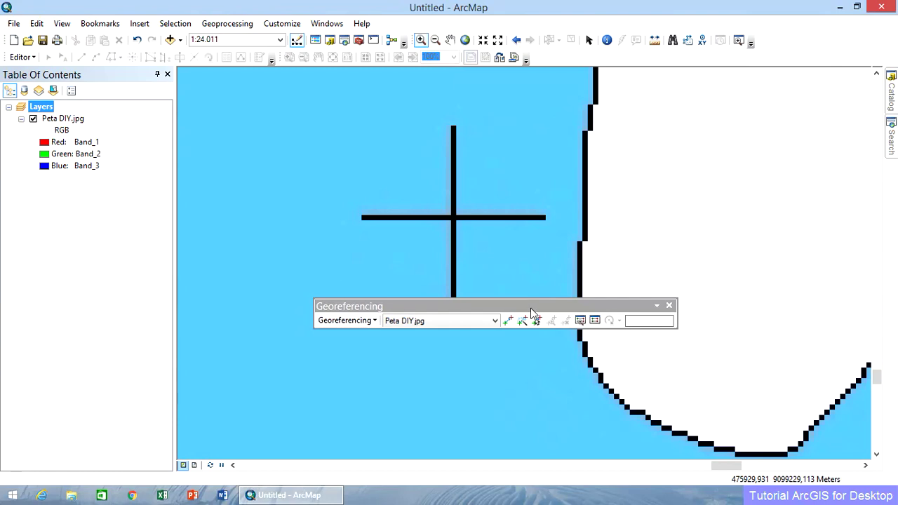
pyautogui.moveTo(532, 312); pyautogui.dragTo(479, 351)
pyautogui.click(455, 362)
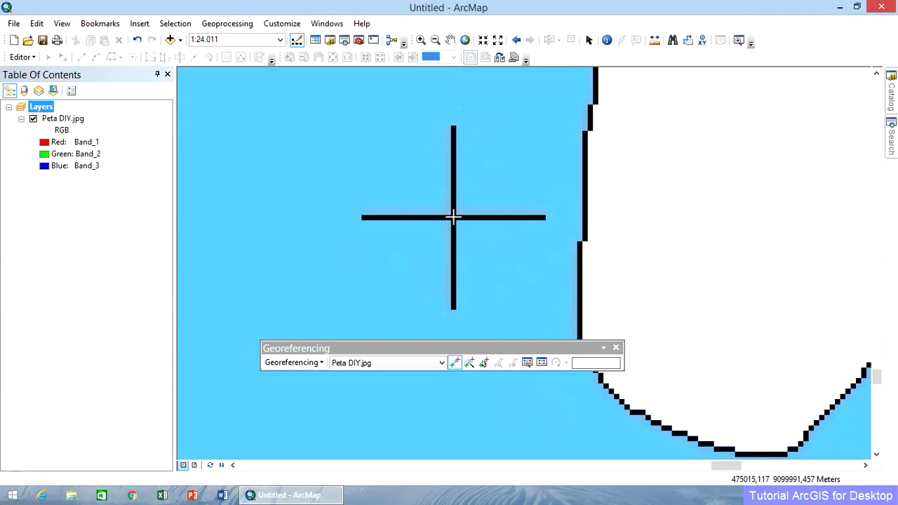
pyautogui.click(453, 218)
# Step: Assign the third control point the map coordinates X 475000 and Y 9100000
pyautogui.rightClick(453, 217)
pyautogui.click(468, 224)
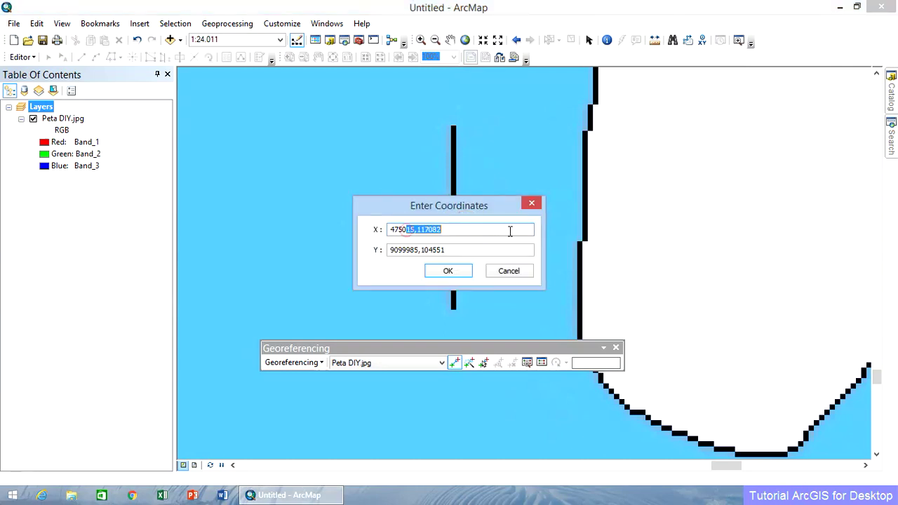
pyautogui.write('475000')
pyautogui.moveTo(394, 253); pyautogui.dragTo(508, 254)
pyautogui.write('910')
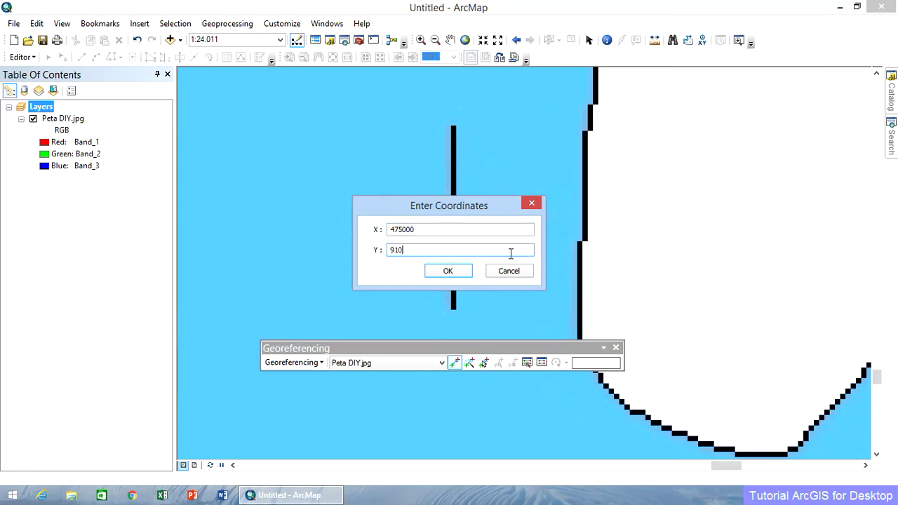
pyautogui.write('0000')
pyautogui.click(452, 271)
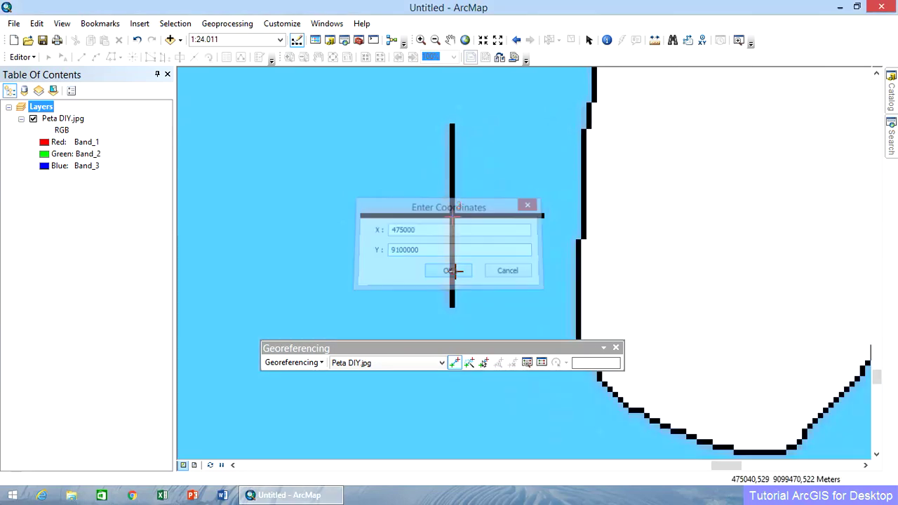
# Step: Place the fourth control point at the center of the grid cross for 450.000 / 9.150.000 east of Sleman
pyautogui.click(465, 40)
pyautogui.click(420, 40)
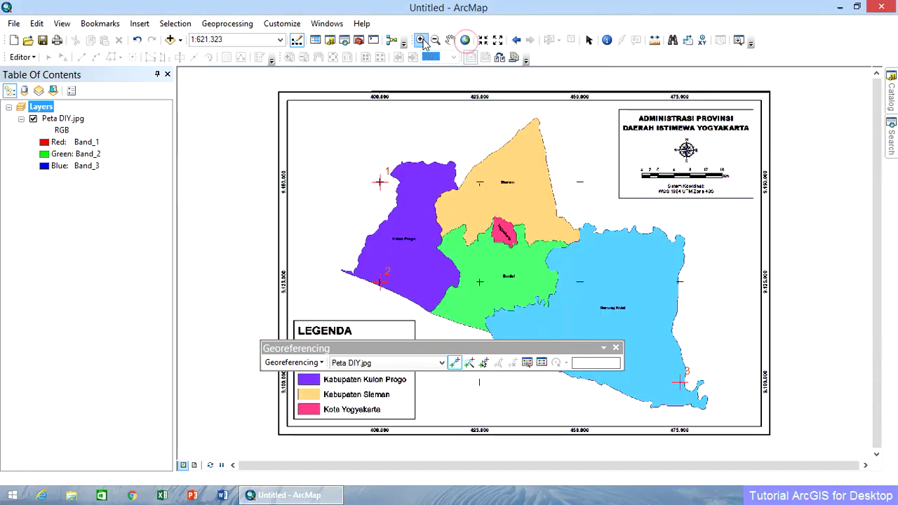
pyautogui.moveTo(538, 84); pyautogui.dragTo(785, 235)
pyautogui.moveTo(337, 349); pyautogui.dragTo(305, 396)
pyautogui.moveTo(303, 329); pyautogui.dragTo(324, 346)
pyautogui.click(421, 409)
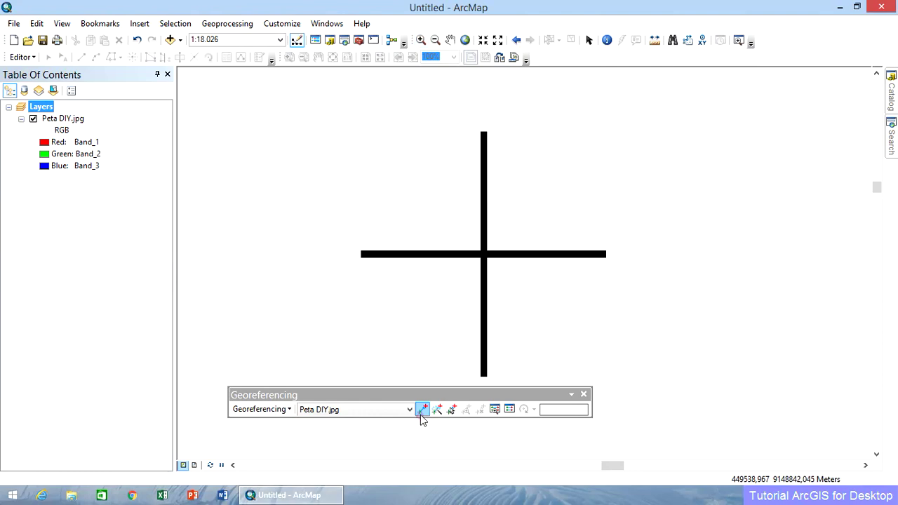
pyautogui.click(484, 254)
# Step: Assign the fourth control point the map coordinates X 450000 and Y 9150000
pyautogui.rightClick(484, 255)
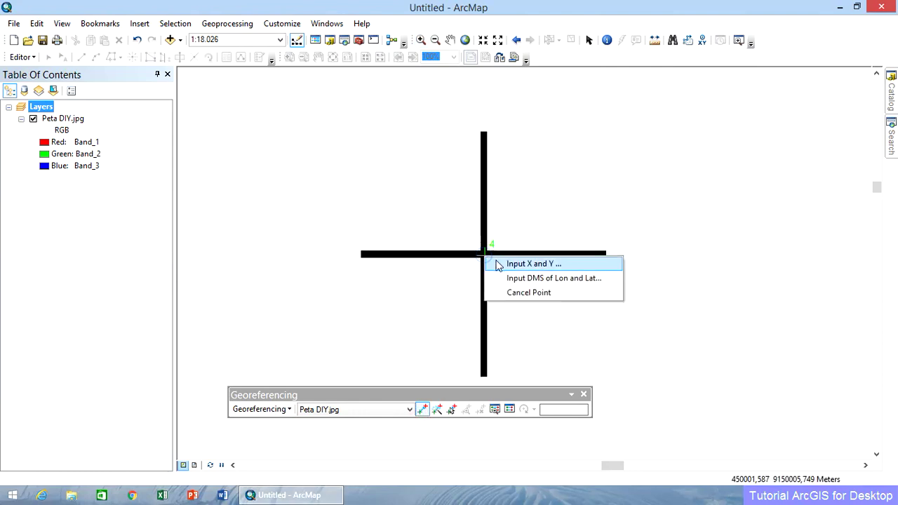
pyautogui.click(495, 262)
pyautogui.moveTo(410, 230); pyautogui.dragTo(525, 239)
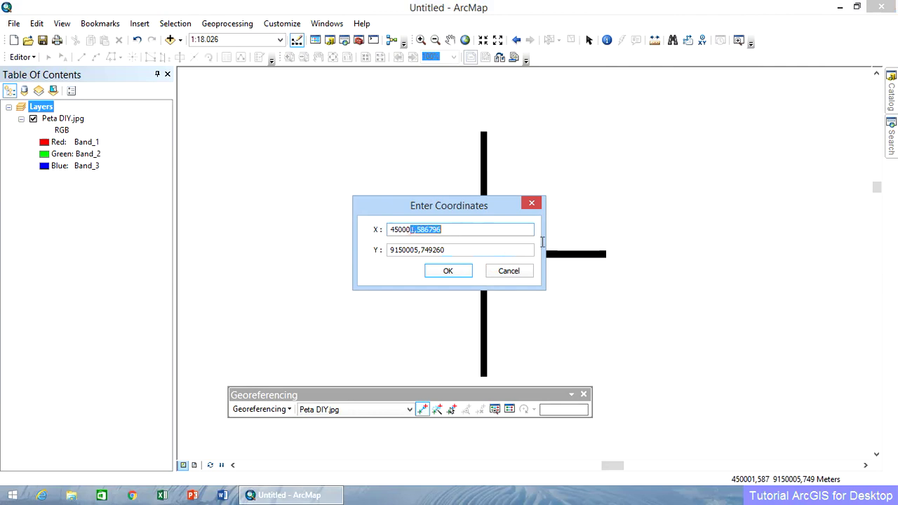
pyautogui.write('0000')
pyautogui.moveTo(418, 252); pyautogui.dragTo(446, 251)
pyautogui.write('0')
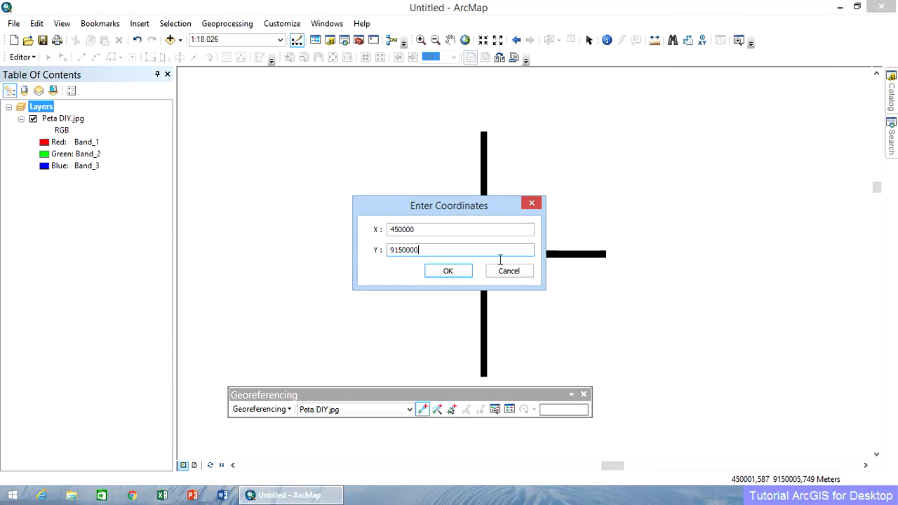
pyautogui.click(447, 270)
# Step: Open the link table, enlarge it to show all four links, and examine the total RMS error and residuals
pyautogui.click(465, 39)
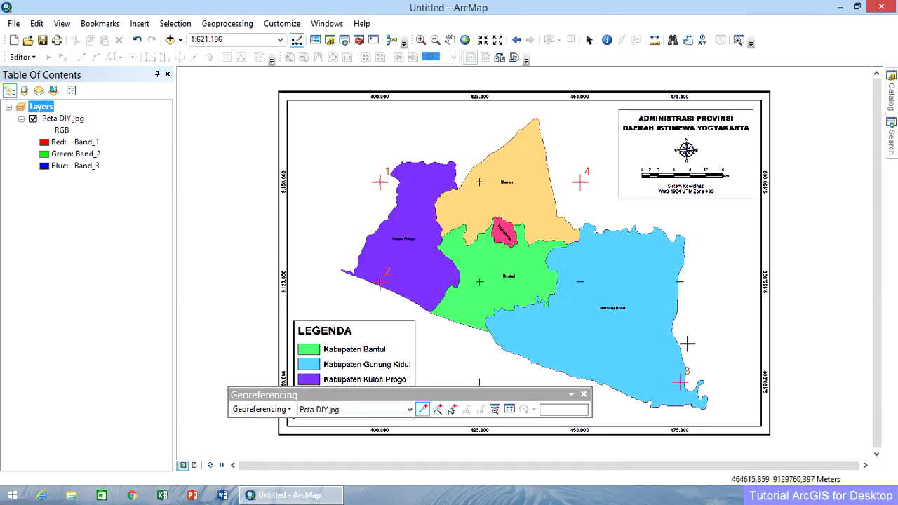
pyautogui.moveTo(528, 395); pyautogui.dragTo(552, 223)
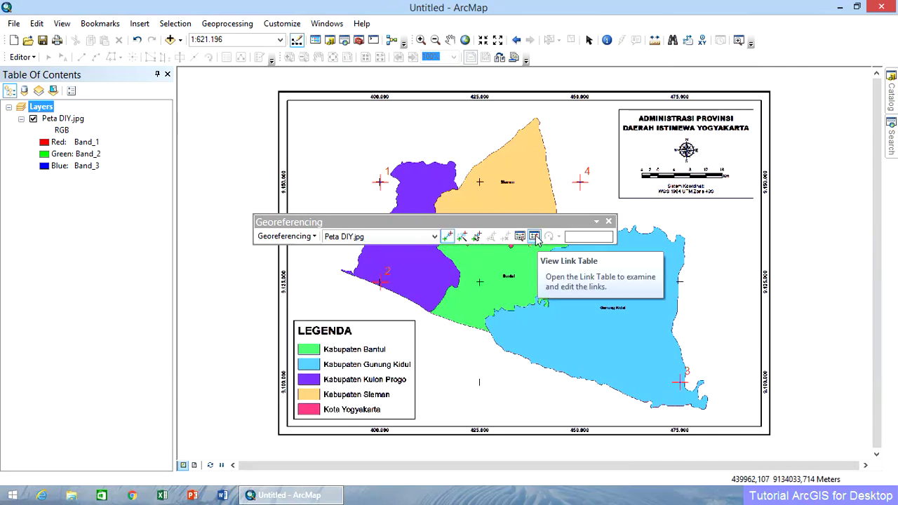
pyautogui.click(534, 238)
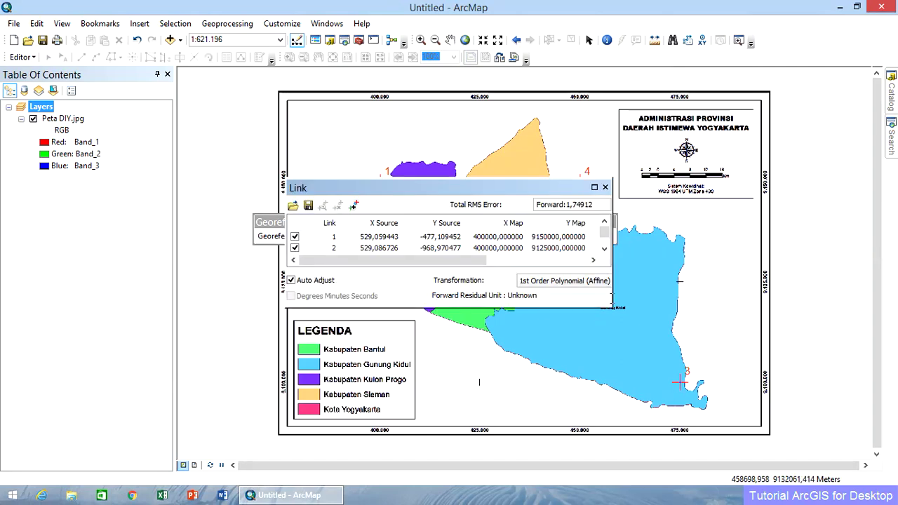
pyautogui.moveTo(613, 308); pyautogui.dragTo(720, 372)
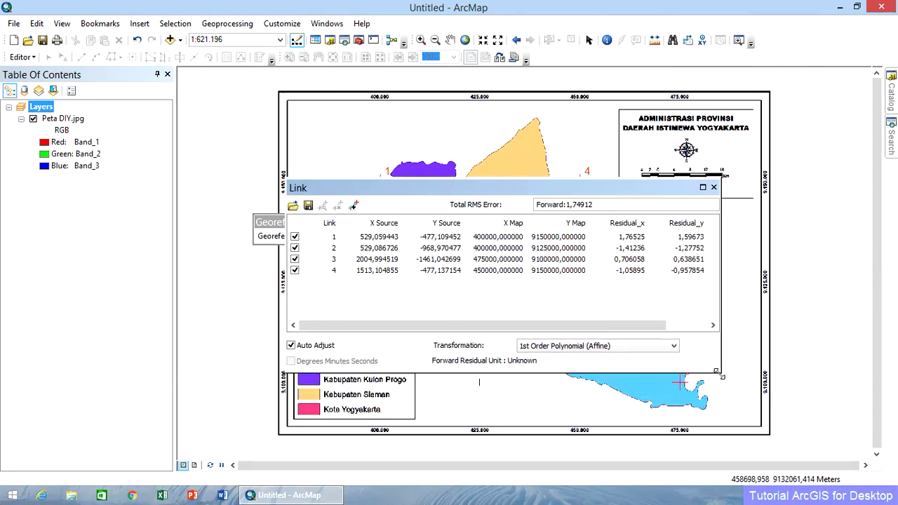
pyautogui.moveTo(538, 192); pyautogui.dragTo(486, 182)
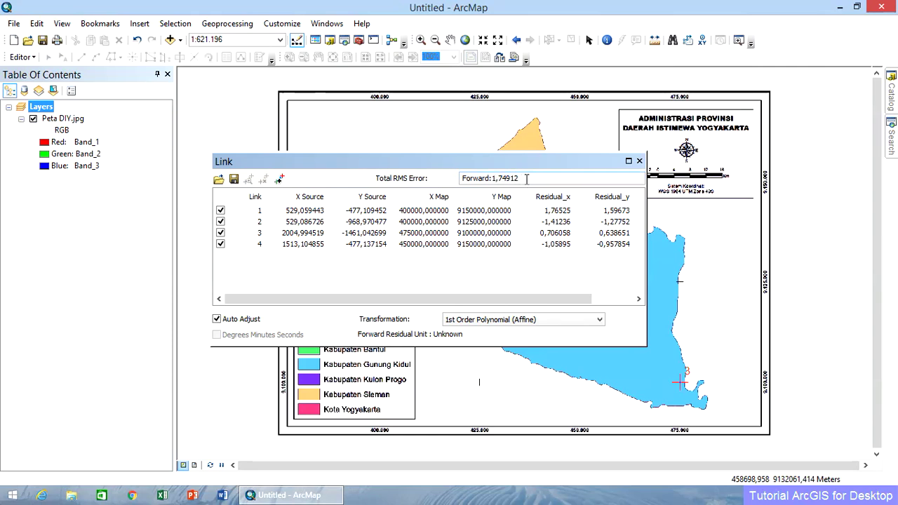
pyautogui.moveTo(529, 165); pyautogui.dragTo(533, 231)
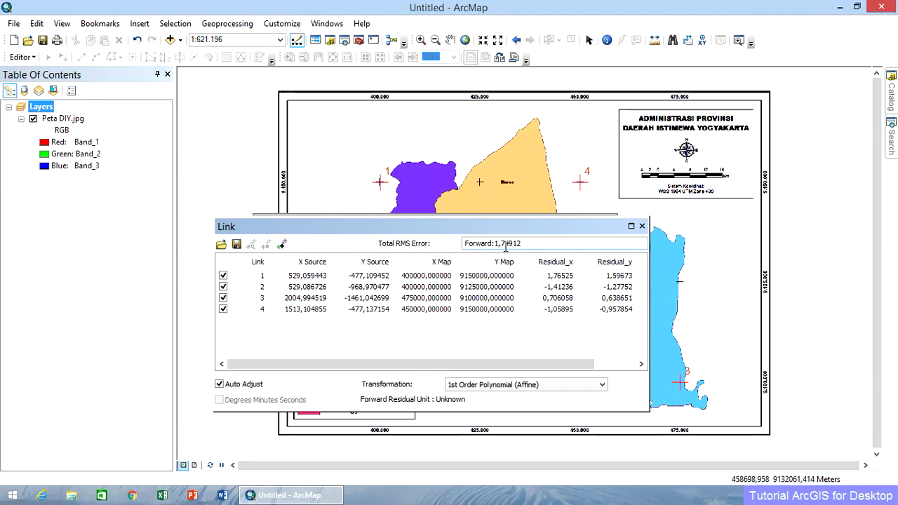
pyautogui.moveTo(489, 232); pyautogui.dragTo(426, 194)
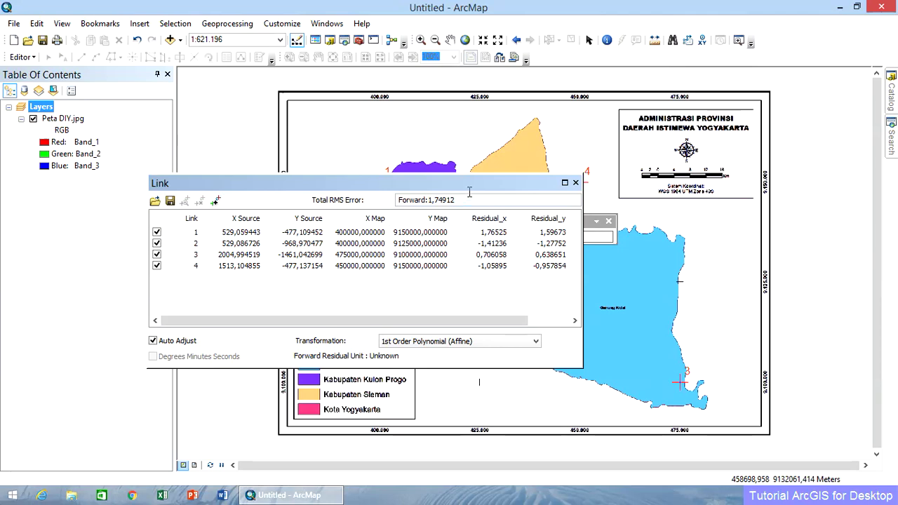
pyautogui.moveTo(453, 188); pyautogui.dragTo(505, 229)
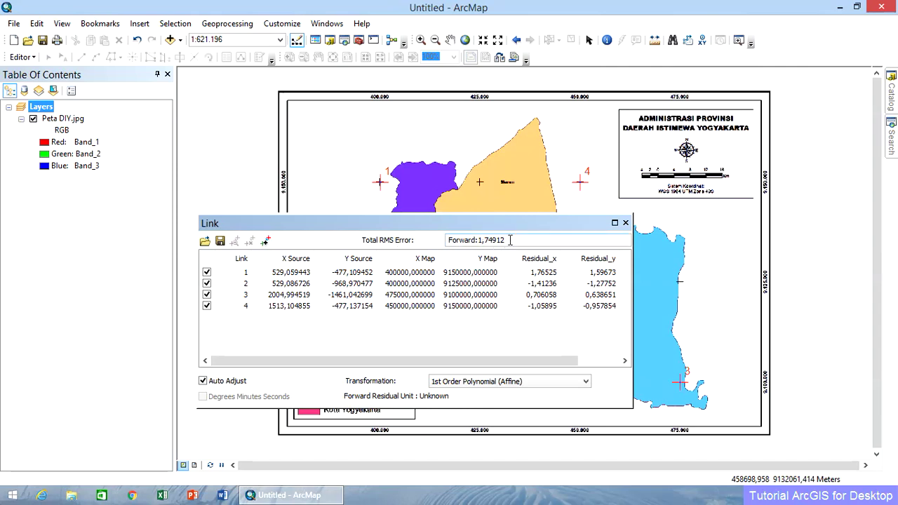
pyautogui.moveTo(498, 228); pyautogui.dragTo(461, 237)
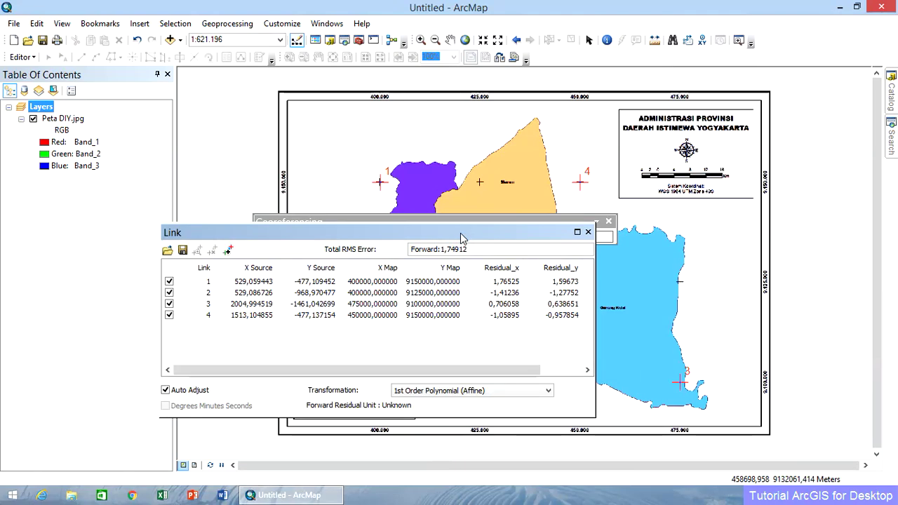
# Step: Inspect links 4 and 3 in the link table, clear the selection, and close the table
pyautogui.click(253, 317)
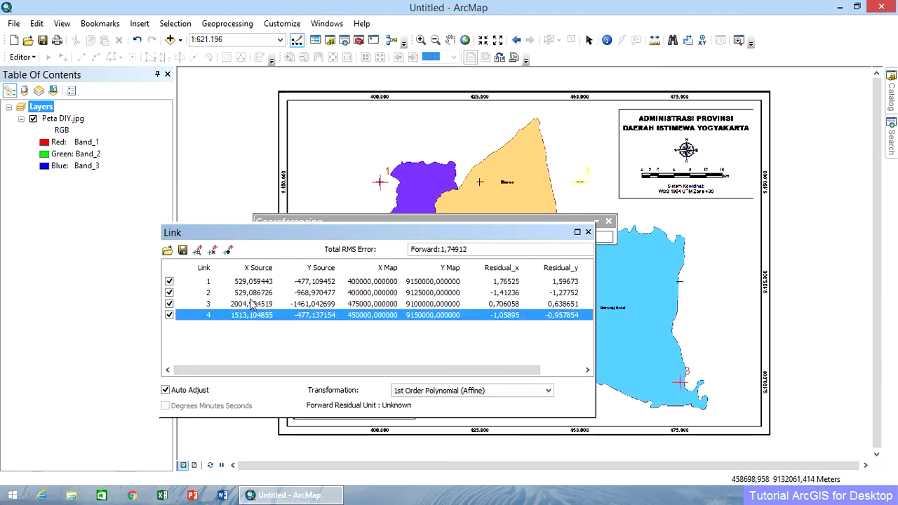
pyautogui.click(251, 304)
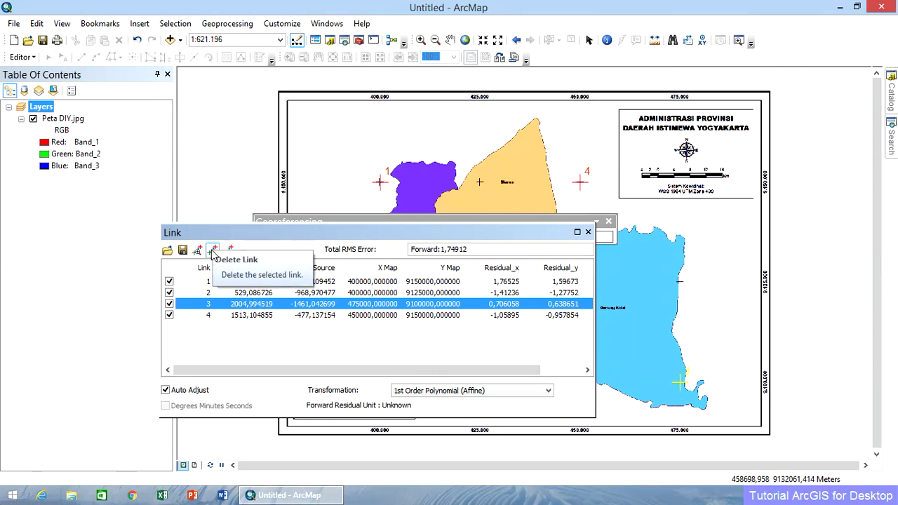
pyautogui.click(363, 340)
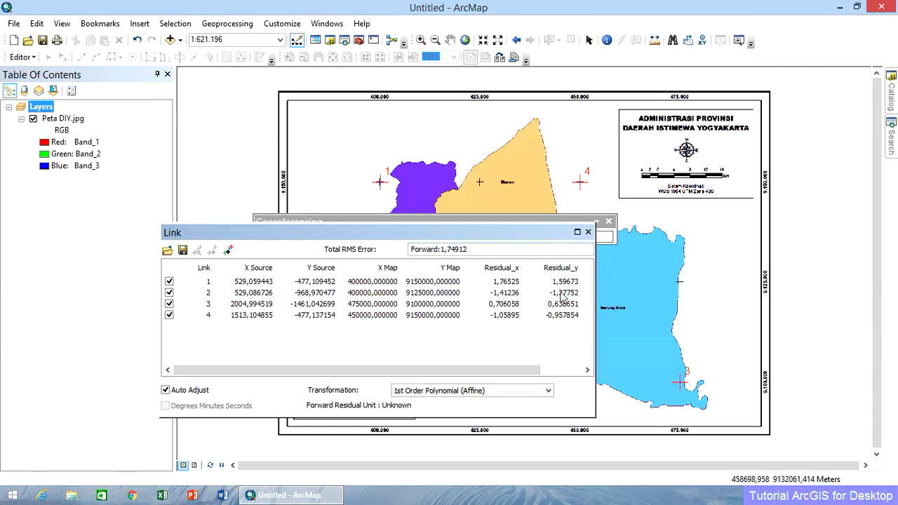
pyautogui.click(587, 232)
# Step: Save the current warp to Peta DIY.jpg with Update Georeferencing
pyautogui.moveTo(391, 230); pyautogui.dragTo(473, 178)
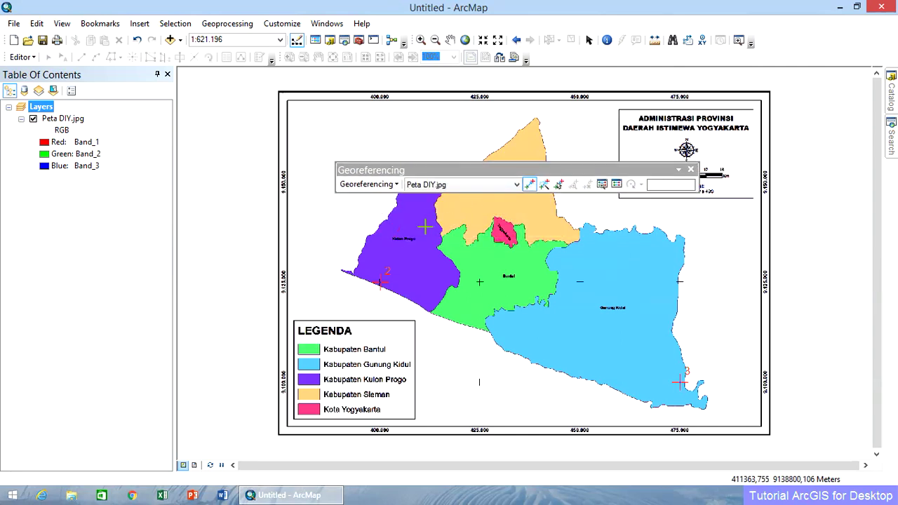
pyautogui.click(367, 184)
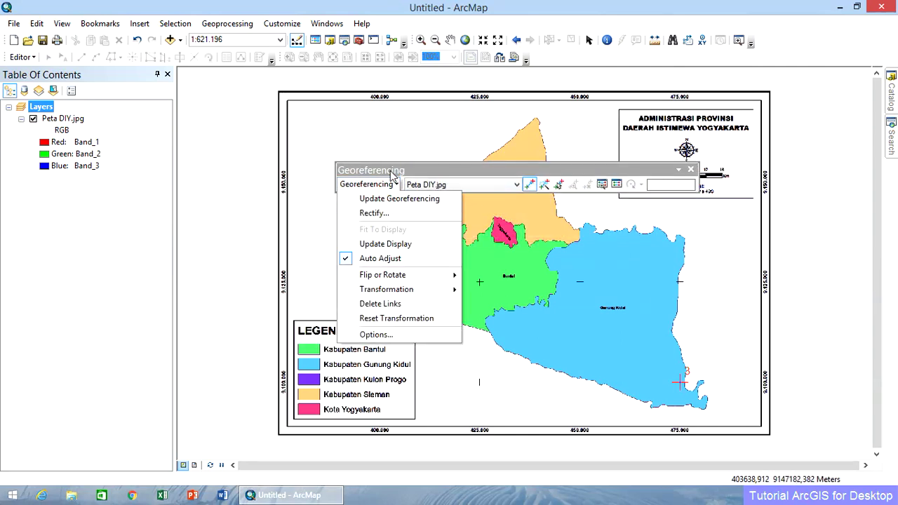
pyautogui.click(391, 172)
pyautogui.moveTo(391, 173); pyautogui.dragTo(345, 225)
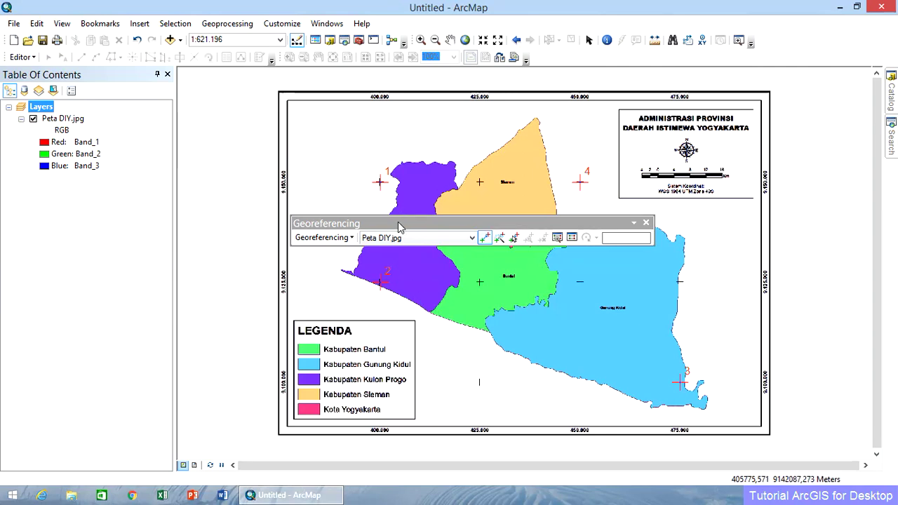
pyautogui.click(331, 242)
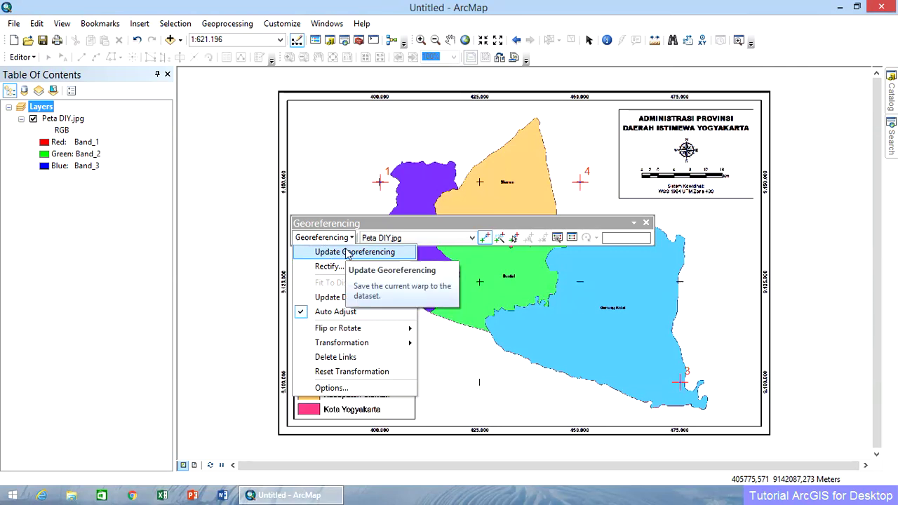
pyautogui.click(348, 252)
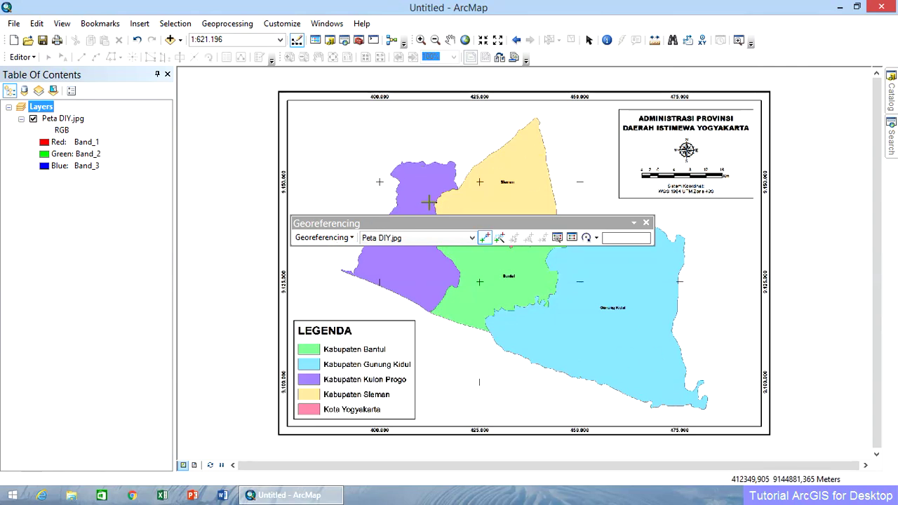
# Step: Check the map coordinates around the 400.000 / 9.150.000 grid cross, and close the Georeferencing toolbar
pyautogui.click(420, 39)
pyautogui.moveTo(268, 92); pyautogui.dragTo(336, 193)
pyautogui.click(588, 40)
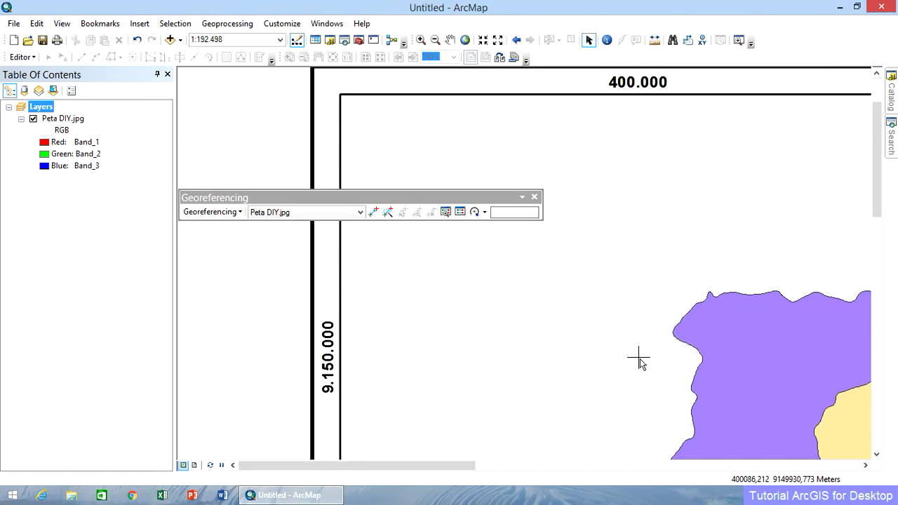
pyautogui.click(465, 40)
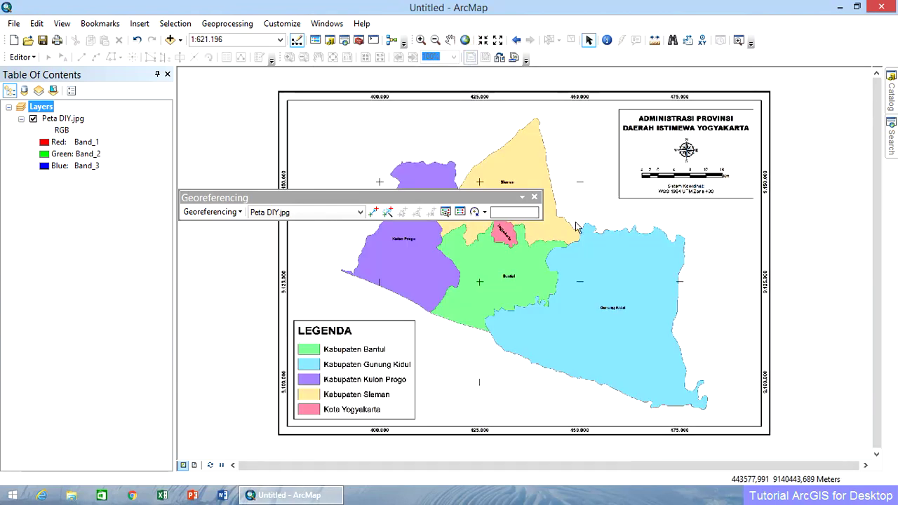
pyautogui.moveTo(479, 202); pyautogui.dragTo(607, 237)
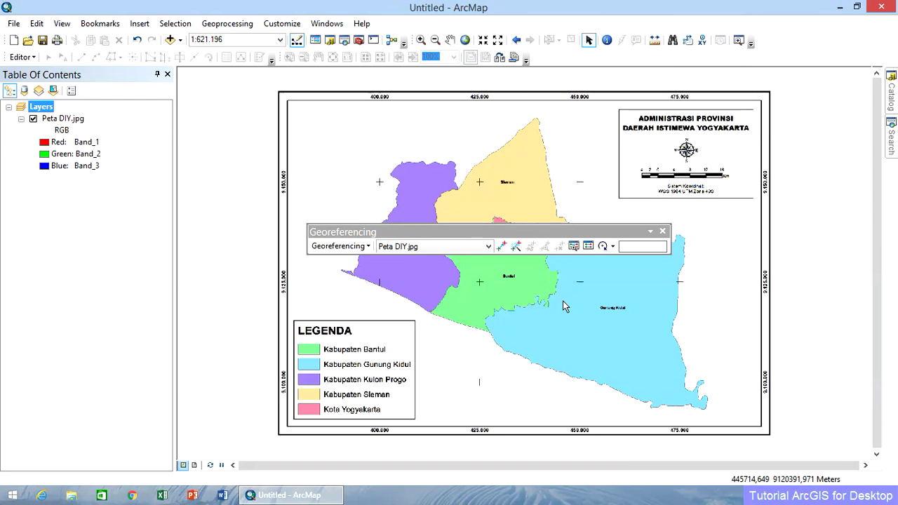
pyautogui.click(662, 231)
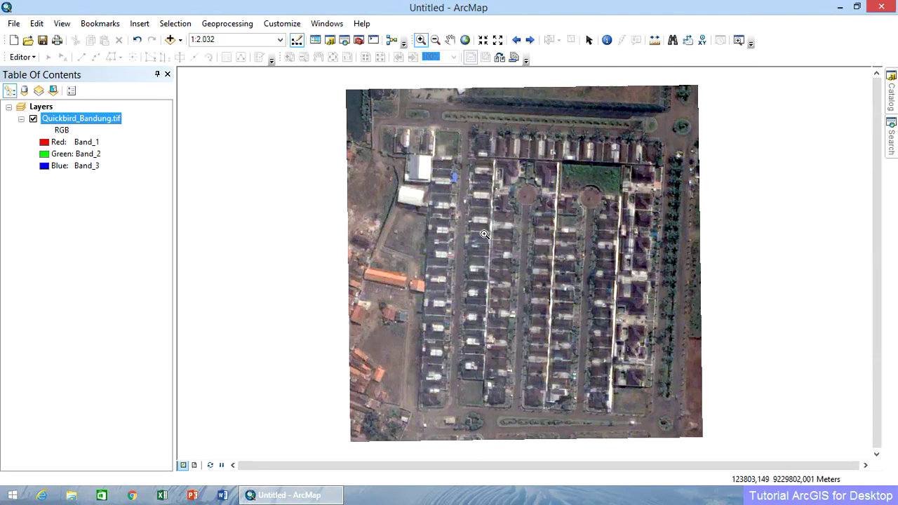
# Step: Examine the roundabout in the northeast corner of the Quickbird_Bandung.tif image, and return to the full extent
pyautogui.moveTo(628, 95); pyautogui.dragTo(708, 167)
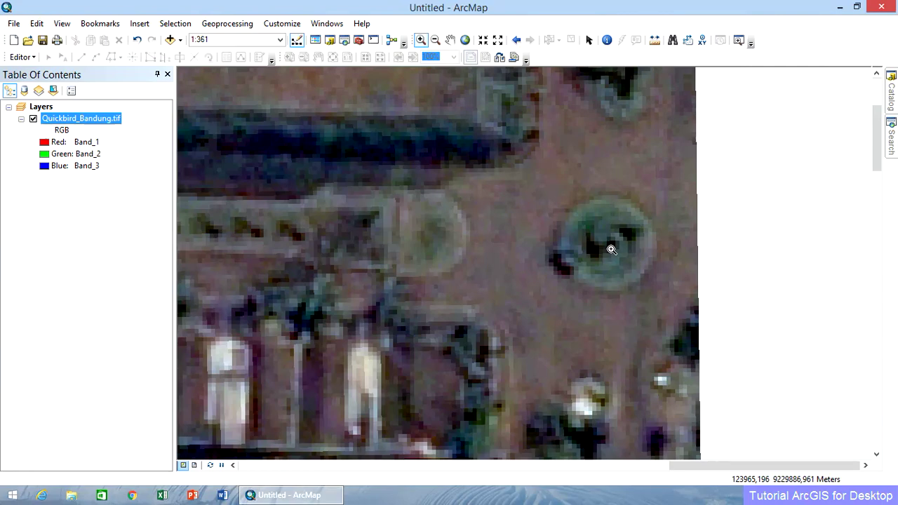
pyautogui.click(464, 41)
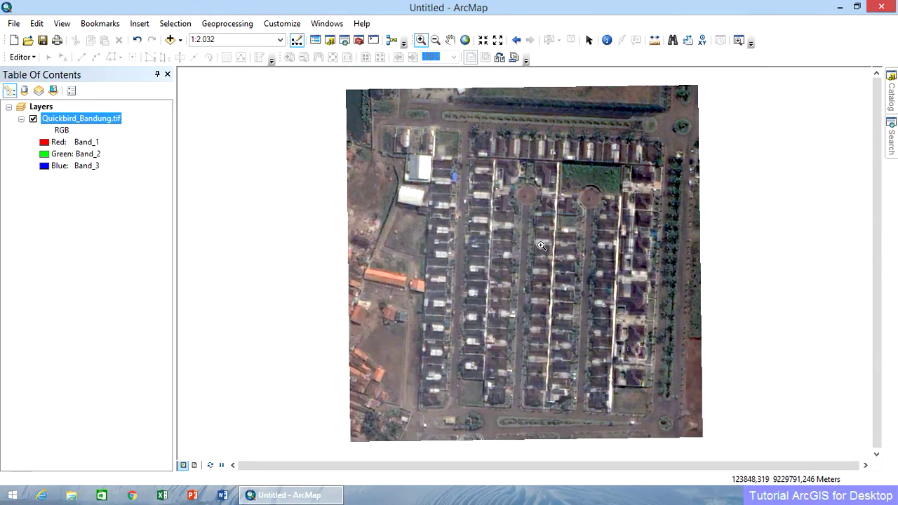